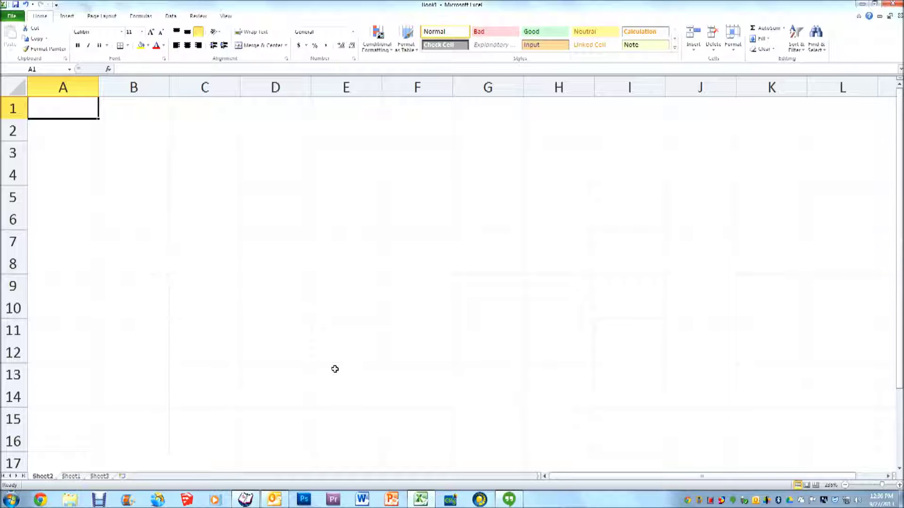
# Enter headings 'Concentration (x)' in B4 and 'Absorbance' in C4, autofitting both columns
pyautogui.click(156, 175)
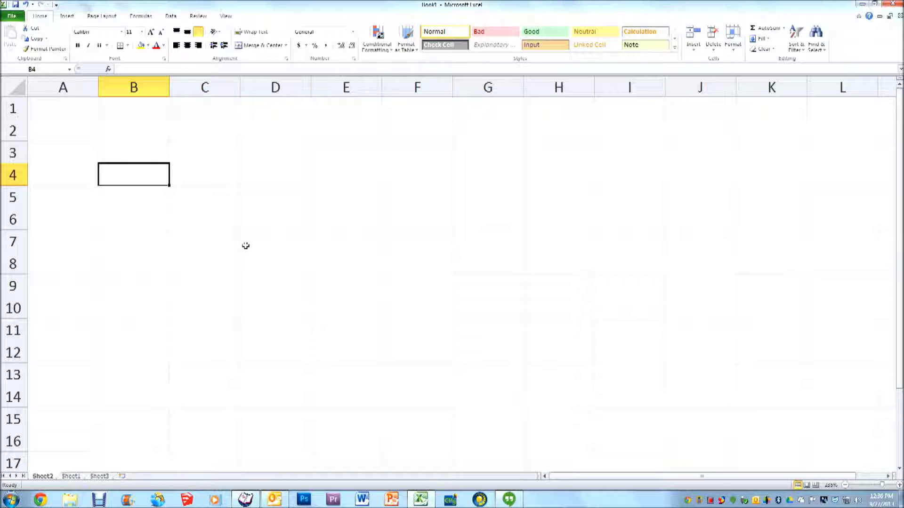
pyautogui.write('Concentration')
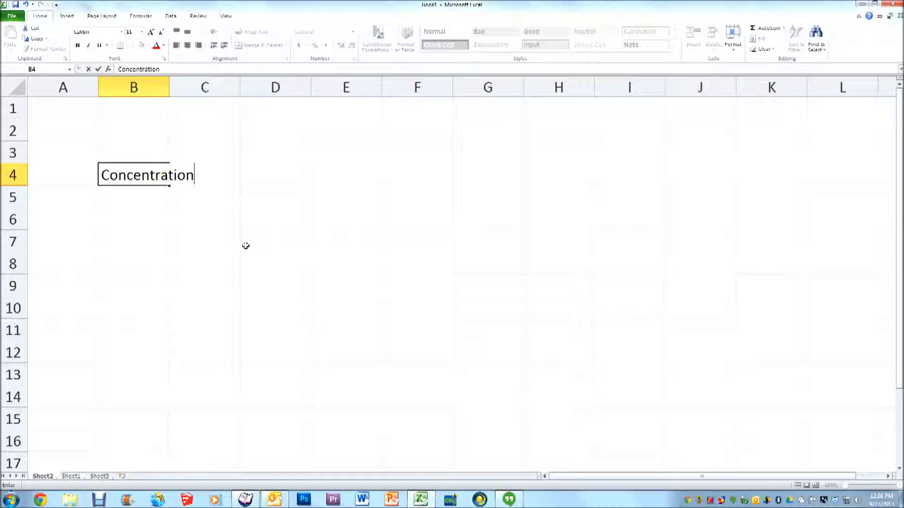
pyautogui.write(' (x)')
pyautogui.press('Tab')
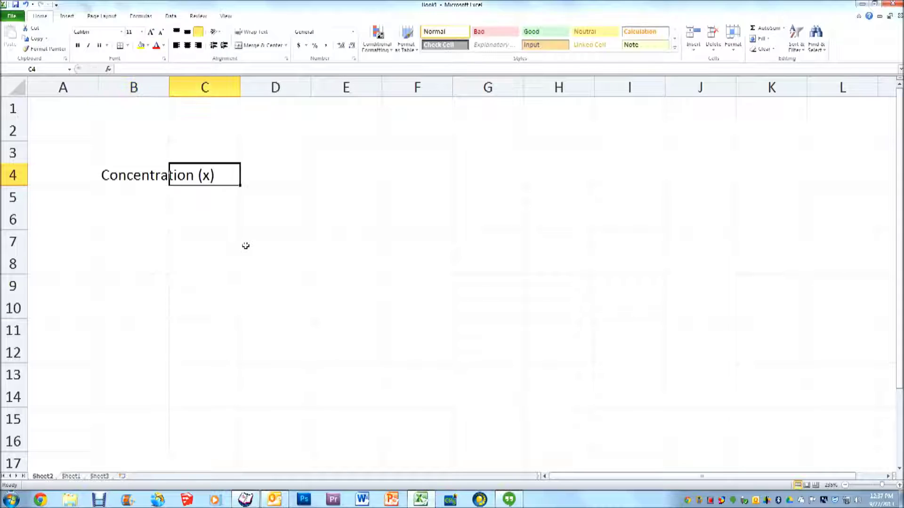
pyautogui.doubleClick(168, 86)
pyautogui.write('A')
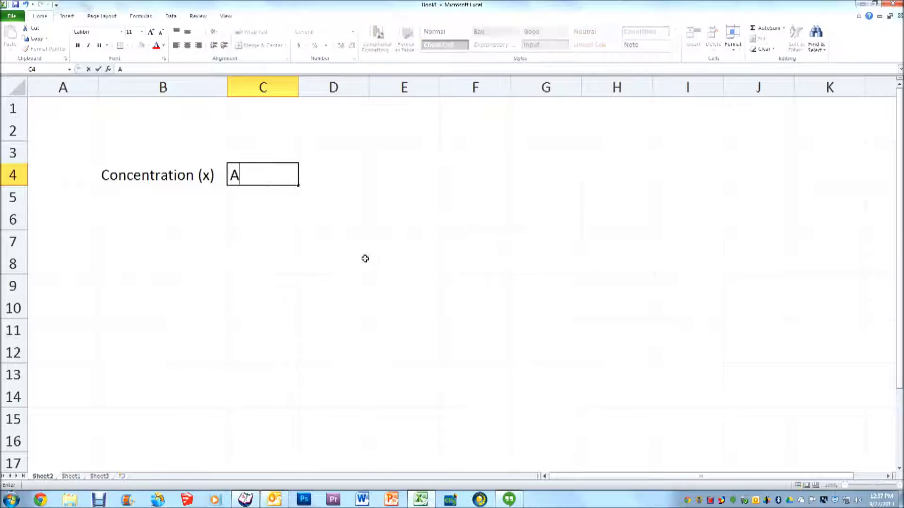
pyautogui.write('bsorbance')
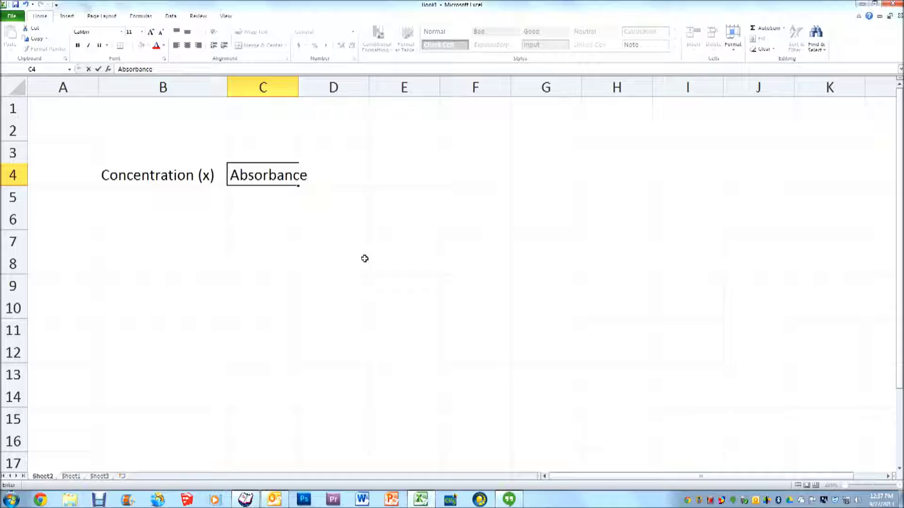
pyautogui.press('Tab')
pyautogui.doubleClick(298, 87)
# Enter 1 in B5 and fill =B5/2 down to B10 so each row halves
pyautogui.click(194, 200)
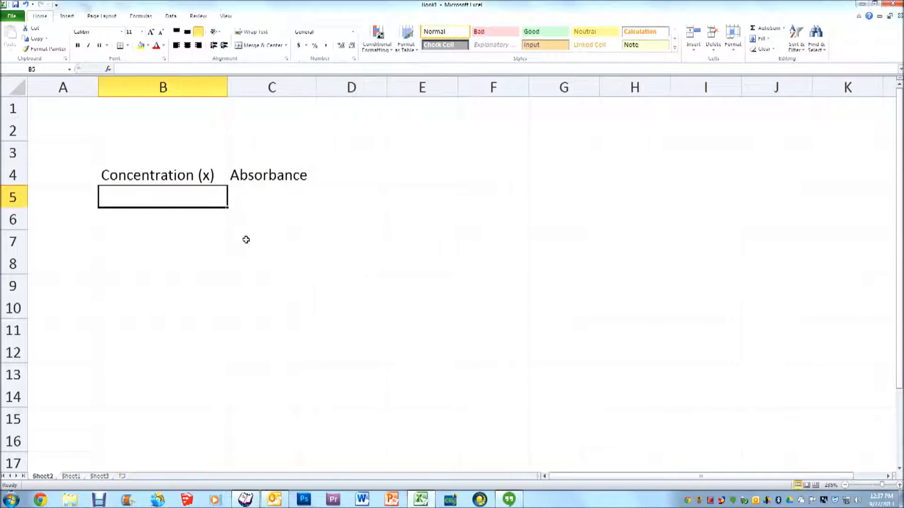
pyautogui.write('1')
pyautogui.press('Return')
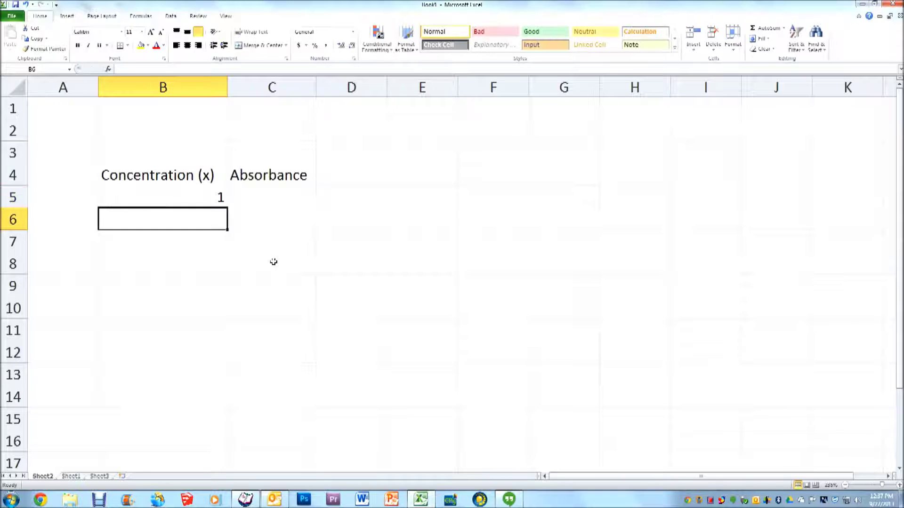
pyautogui.write('=')
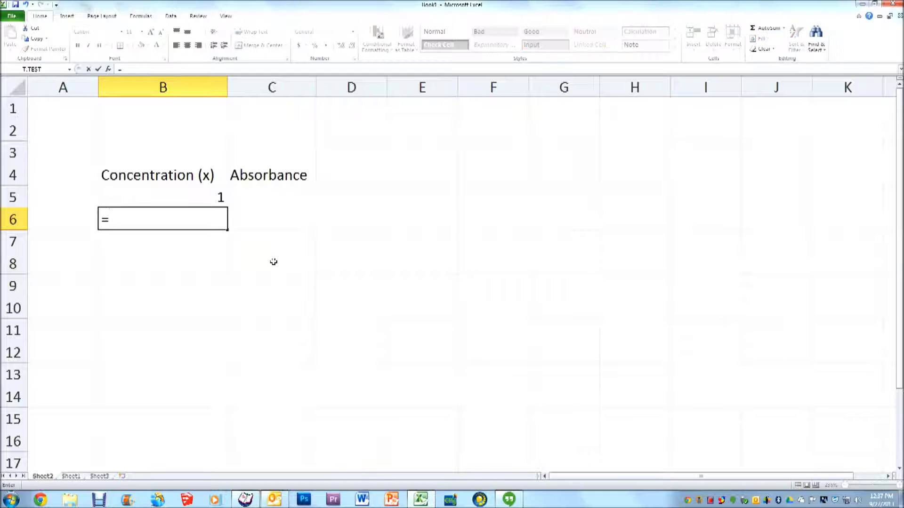
pyautogui.click(201, 195)
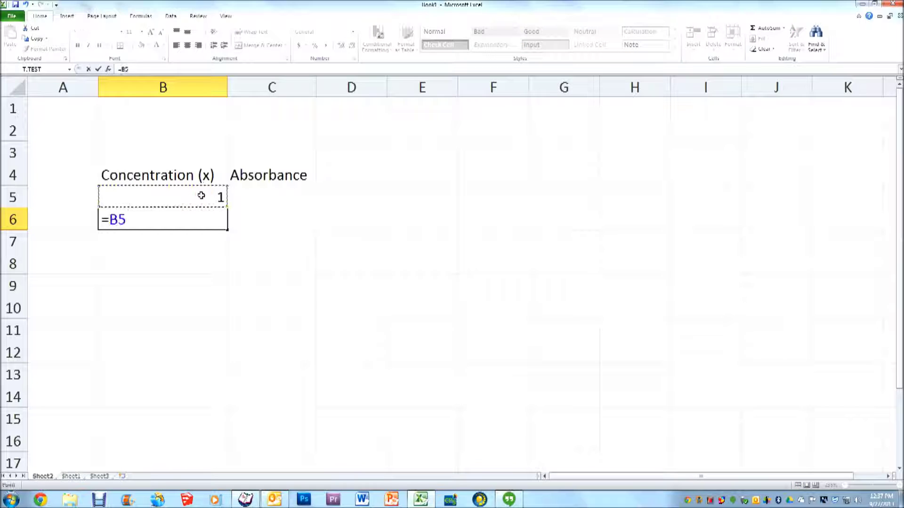
pyautogui.write('/2')
pyautogui.press('Return')
pyautogui.click(196, 218)
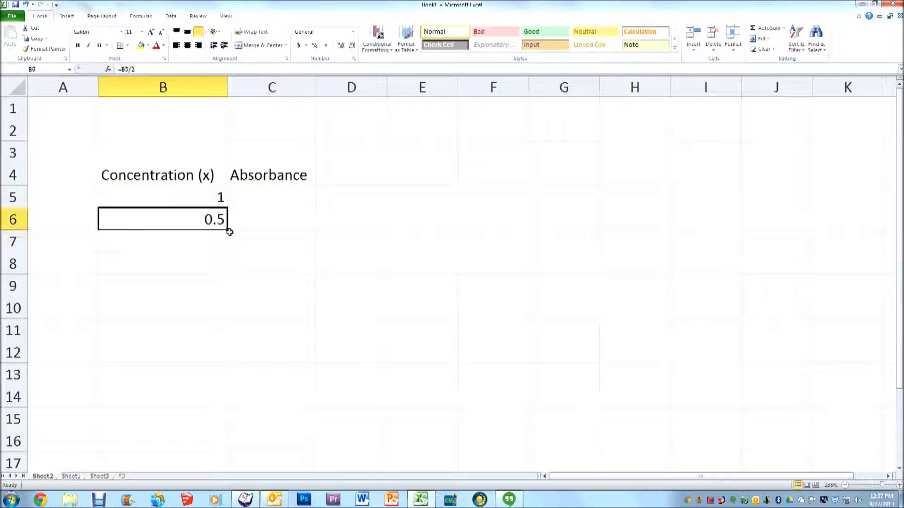
pyautogui.moveTo(228, 229); pyautogui.dragTo(220, 324)
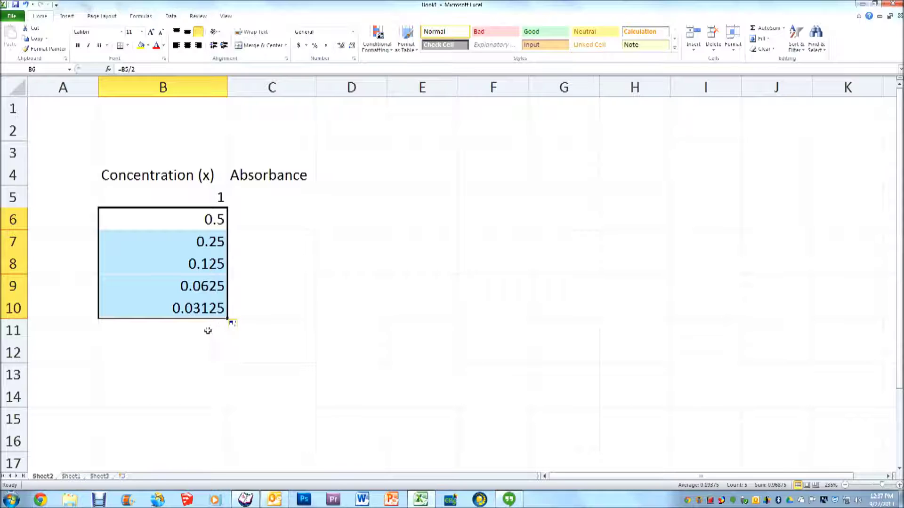
# Enter 0 in B11 and select the concentrations B5:B11
pyautogui.click(202, 332)
pyautogui.write('0.')
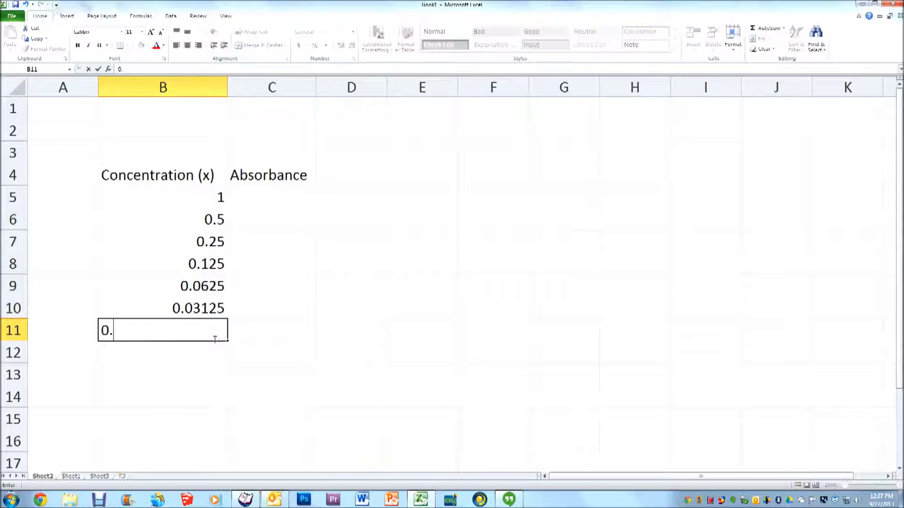
pyautogui.press('Return')
pyautogui.moveTo(168, 204); pyautogui.dragTo(174, 318)
# Format B5:B11 as Number with 2 decimal places, showing 1.00 down to 0.00
pyautogui.rightClick(173, 324)
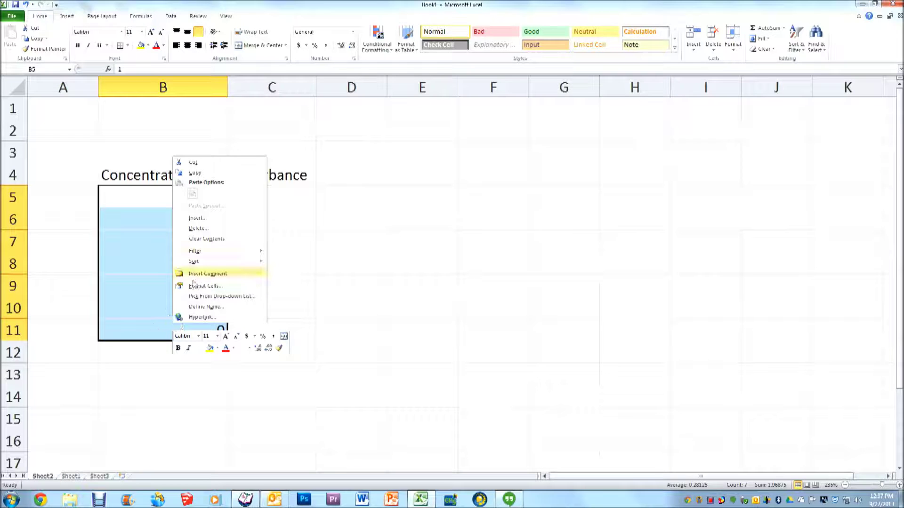
pyautogui.click(203, 286)
pyautogui.click(90, 220)
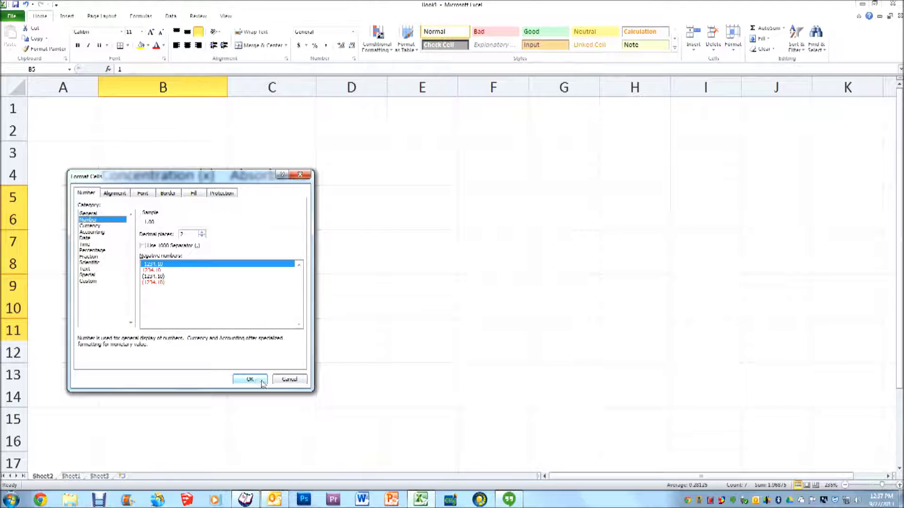
pyautogui.click(250, 379)
pyautogui.click(279, 255)
pyautogui.click(273, 200)
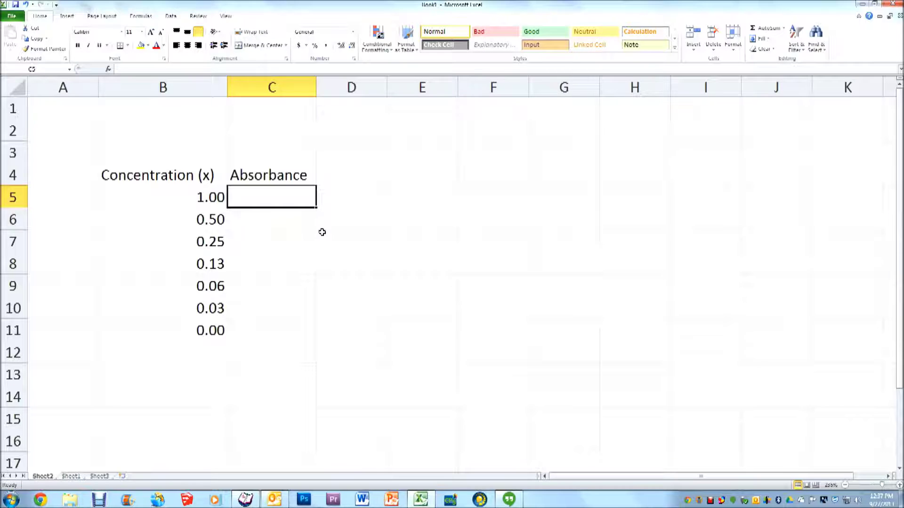
# Enter absorbance readings 1.35, 0.86, 0.36, 0.19, 0.12, 0.04 and 0 in C5:C11
pyautogui.write('1')
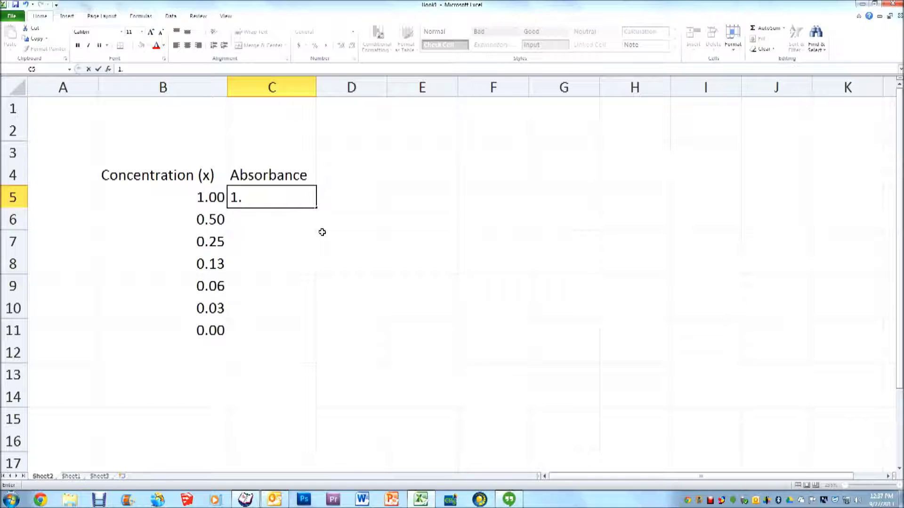
pyautogui.write('.35')
pyautogui.press('Return')
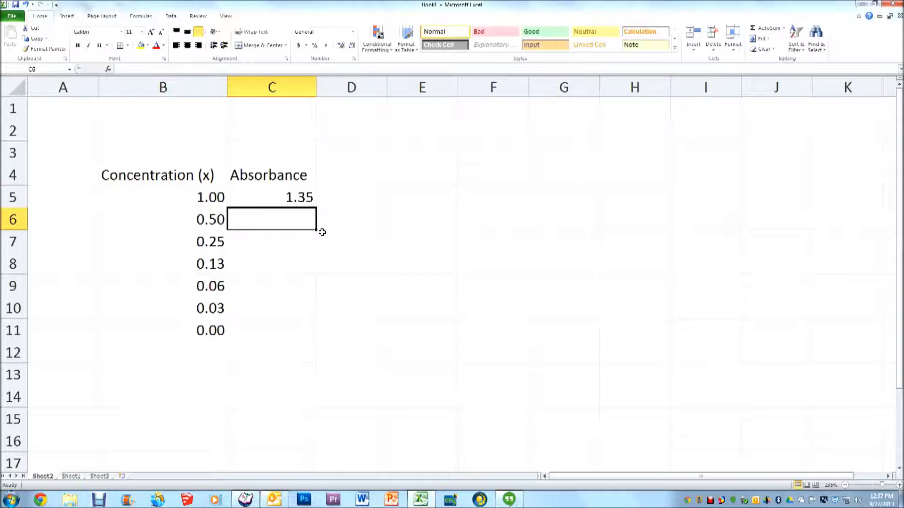
pyautogui.write('.')
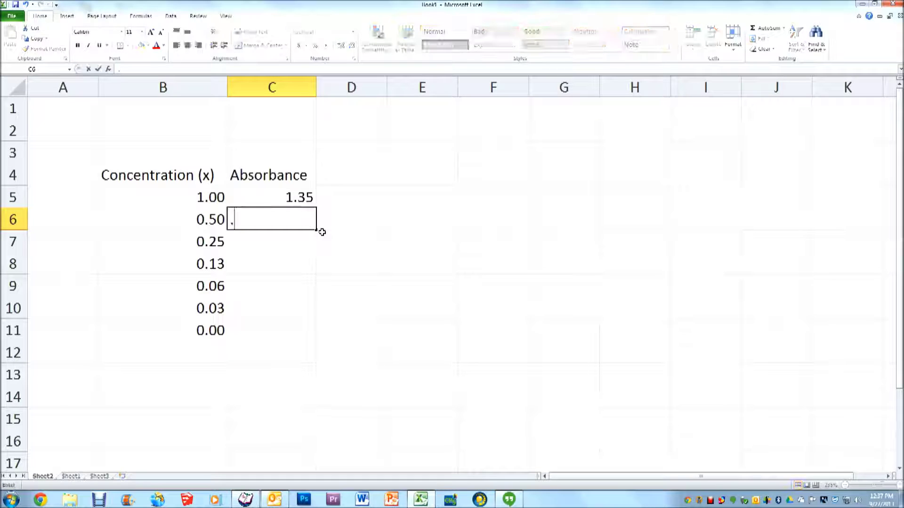
pyautogui.write('0.')
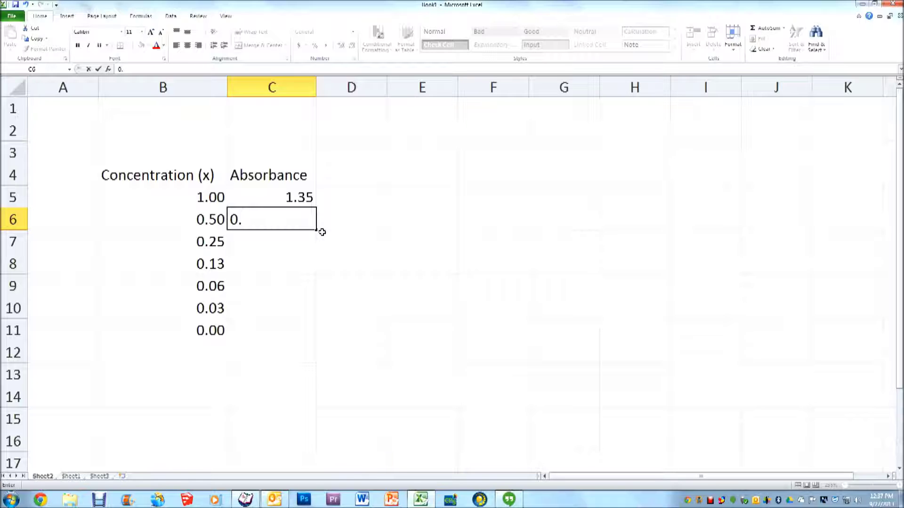
pyautogui.write('86')
pyautogui.press('Return')
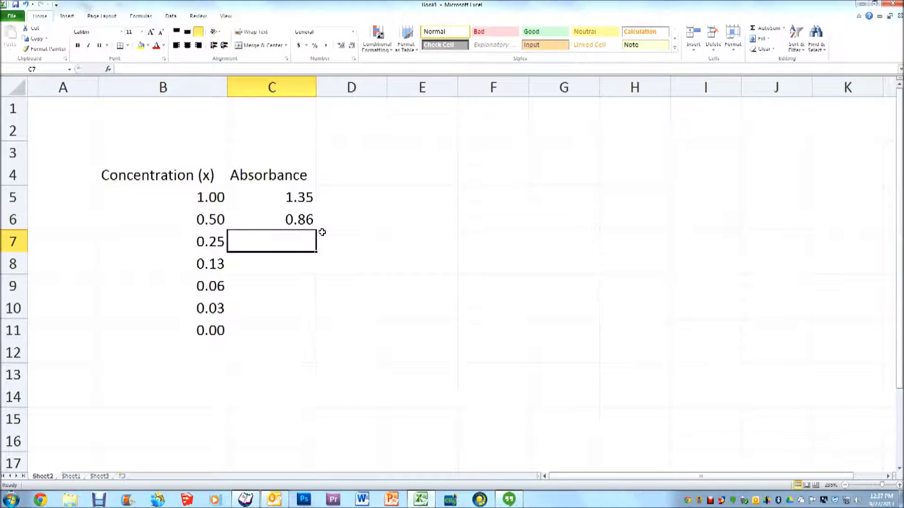
pyautogui.write('0.')
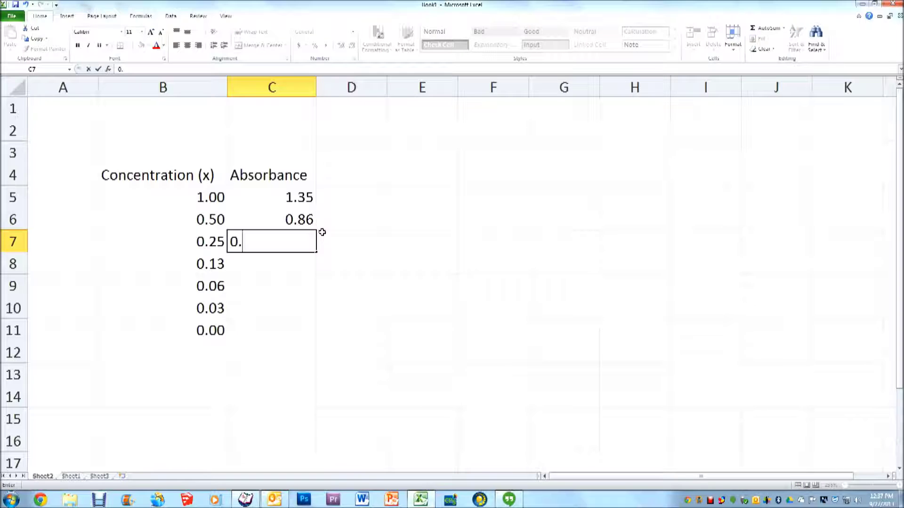
pyautogui.write('36')
pyautogui.press('Return')
pyautogui.write('0.')
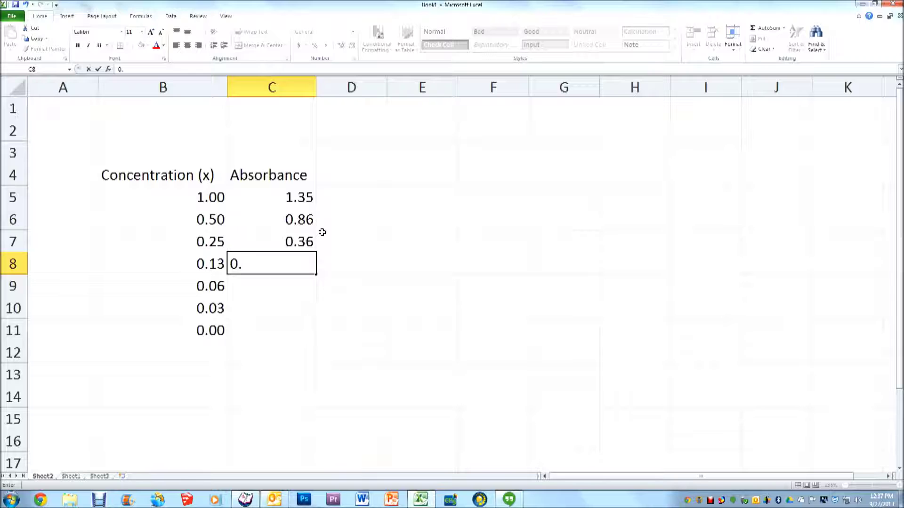
pyautogui.write('19')
pyautogui.press('Return')
pyautogui.write('0.')
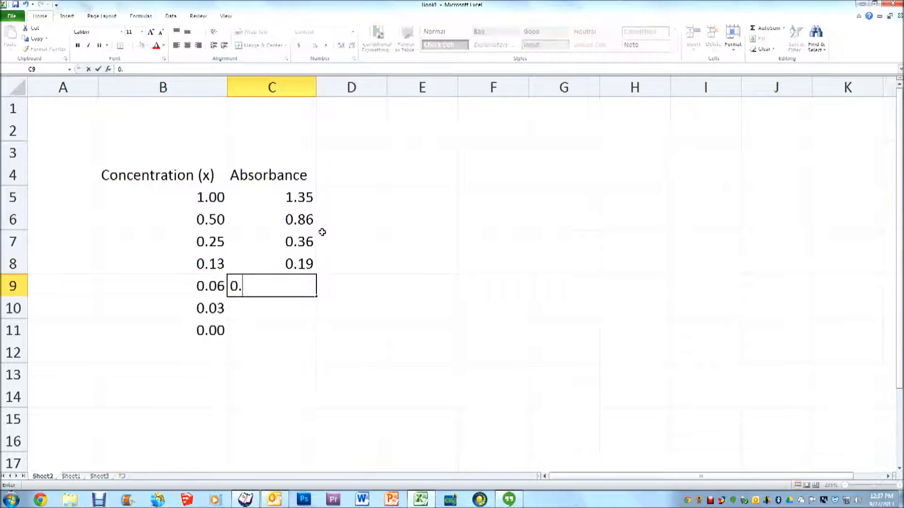
pyautogui.write('12')
pyautogui.press('Return')
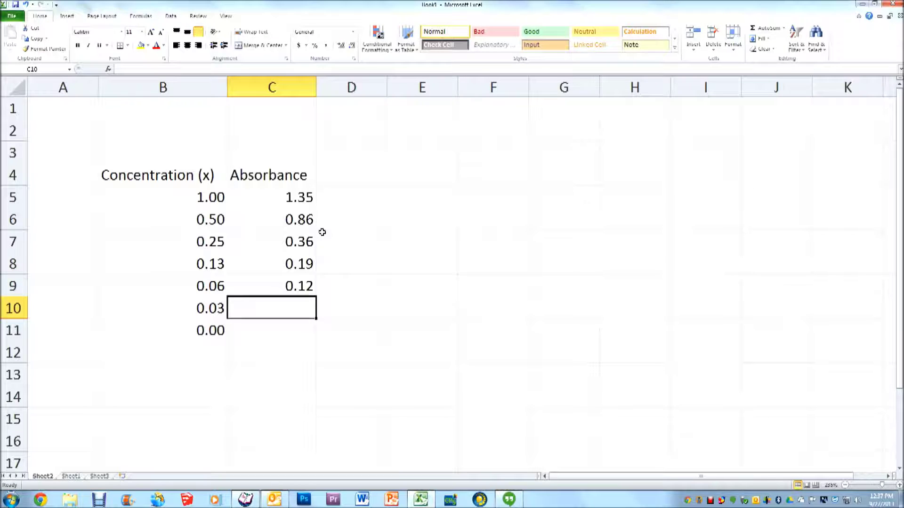
pyautogui.write('0.0')
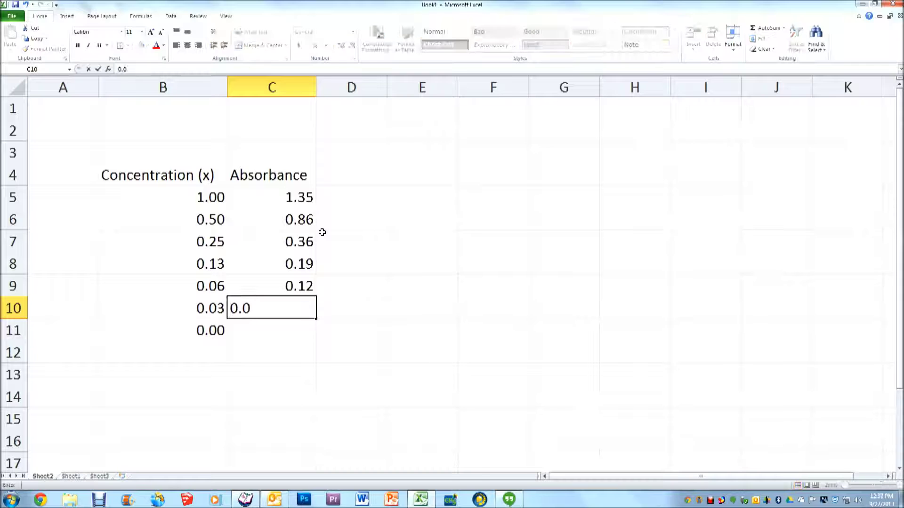
pyautogui.write('4')
pyautogui.press('Return')
pyautogui.write('0')
pyautogui.press('Return')
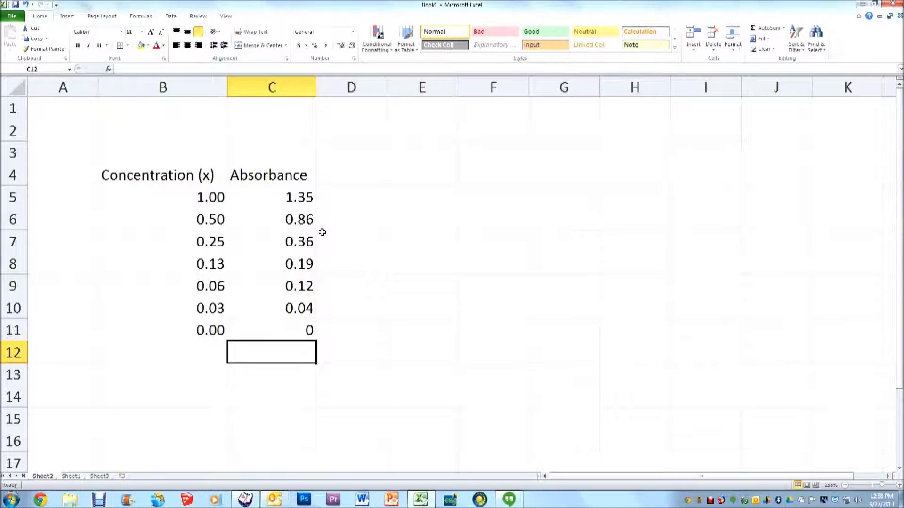
# Label A11 'blank' and select the Absorbance range C4:C11
pyautogui.click(66, 325)
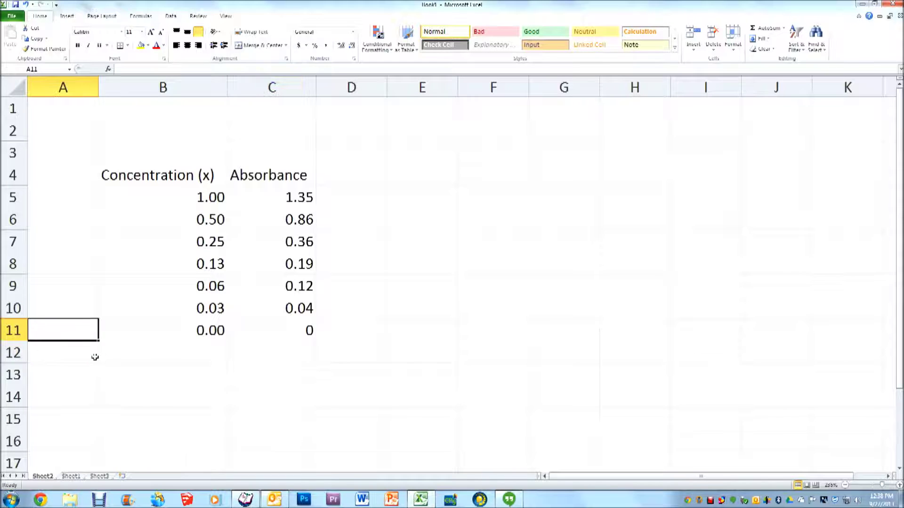
pyautogui.write('bal')
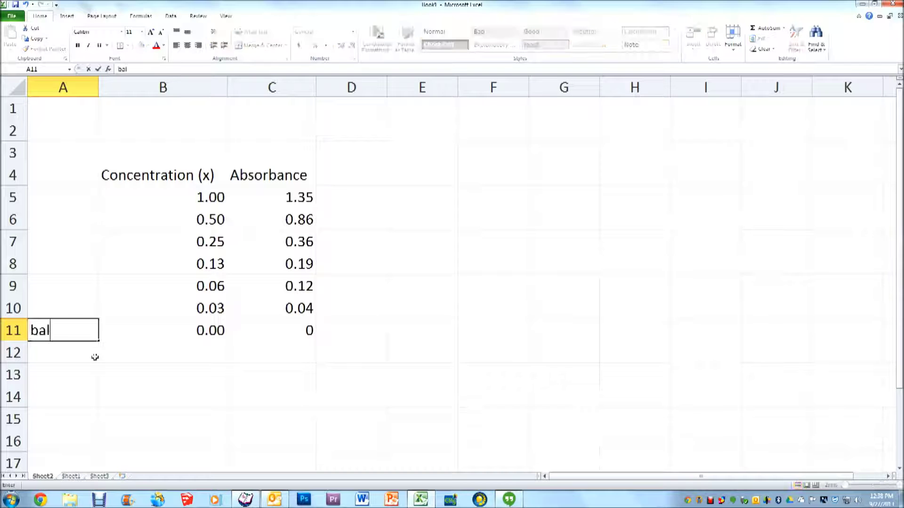
pyautogui.press('BackSpace')
pyautogui.press('BackSpace')
pyautogui.write('lank')
pyautogui.press('Return')
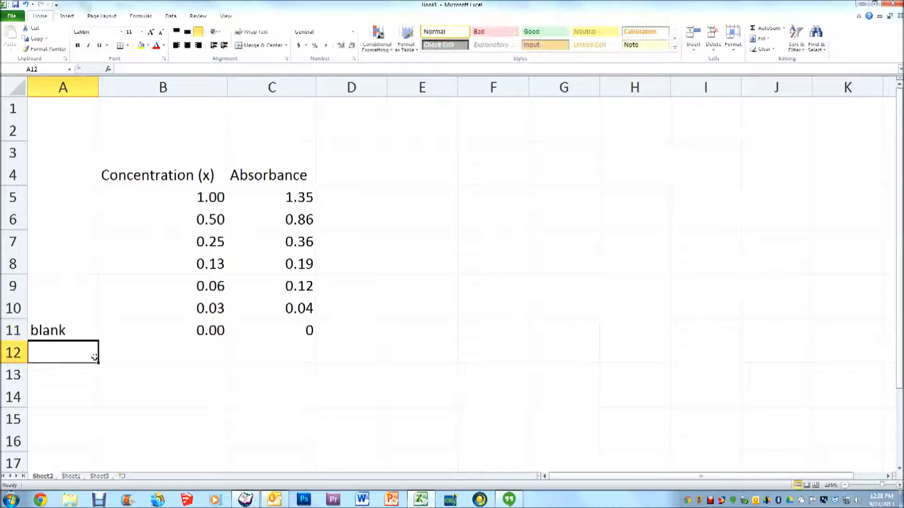
pyautogui.press('Right')
pyautogui.moveTo(287, 329); pyautogui.dragTo(269, 176)
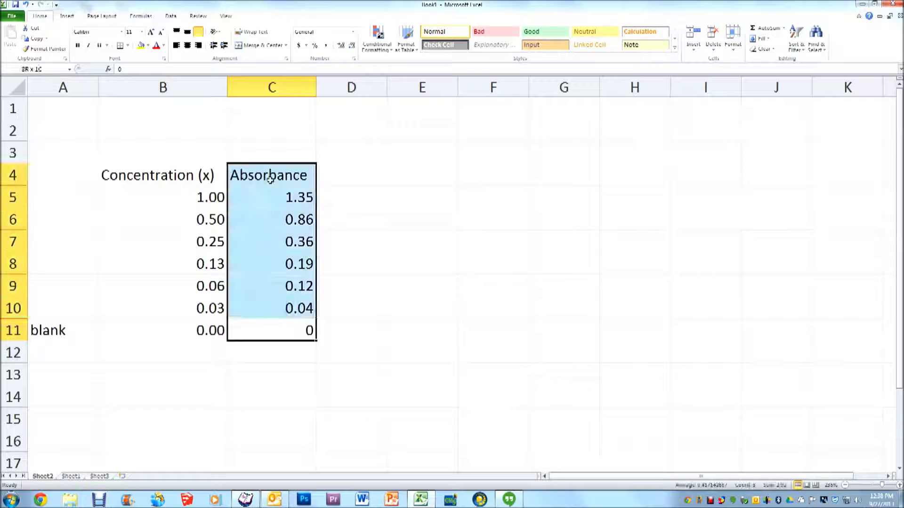
# Insert a scatter chart of the Absorbance values and place it beside the table
pyautogui.click(67, 16)
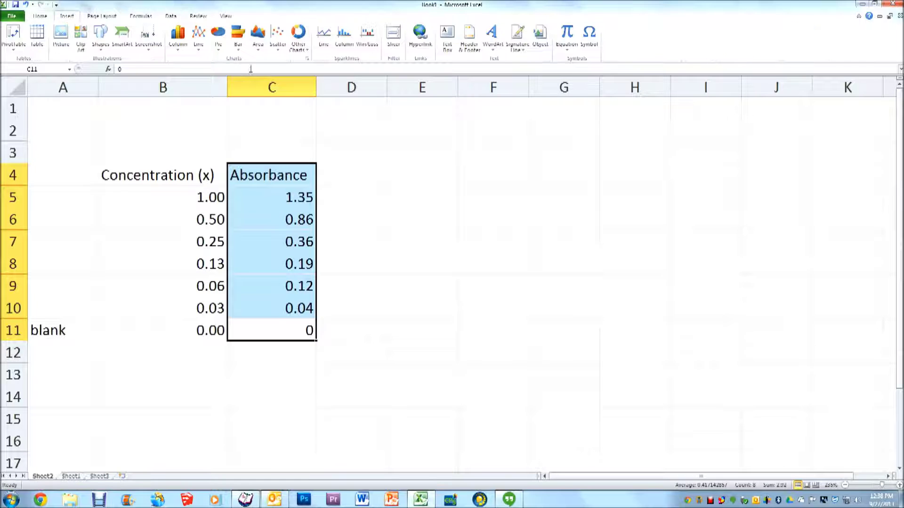
pyautogui.click(277, 37)
pyautogui.click(292, 81)
pyautogui.moveTo(659, 242); pyautogui.dragTo(780, 219)
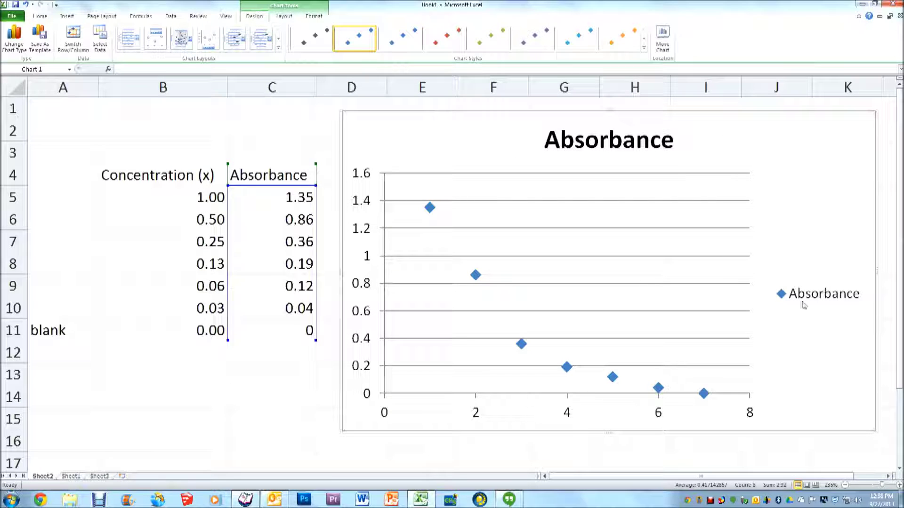
# Set the Absorbance series X values to the concentrations in B5:B11
pyautogui.rightClick(811, 330)
pyautogui.click(842, 244)
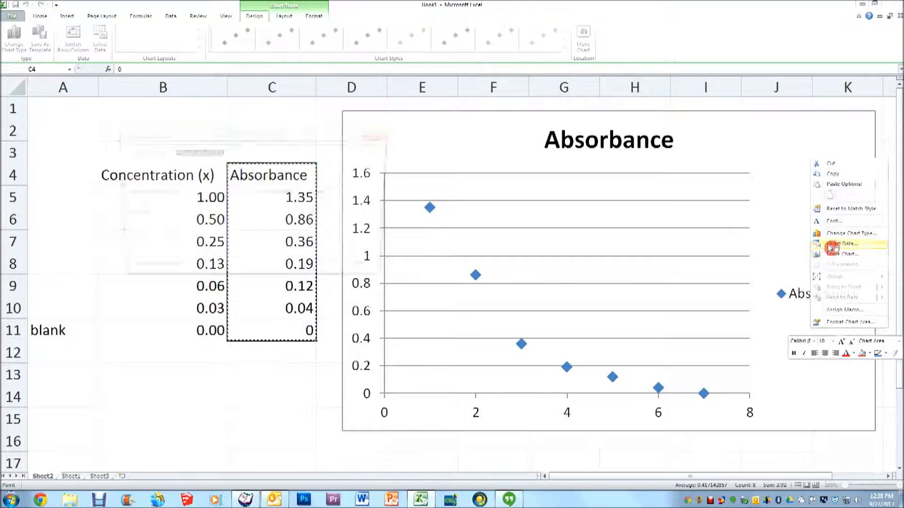
pyautogui.click(175, 205)
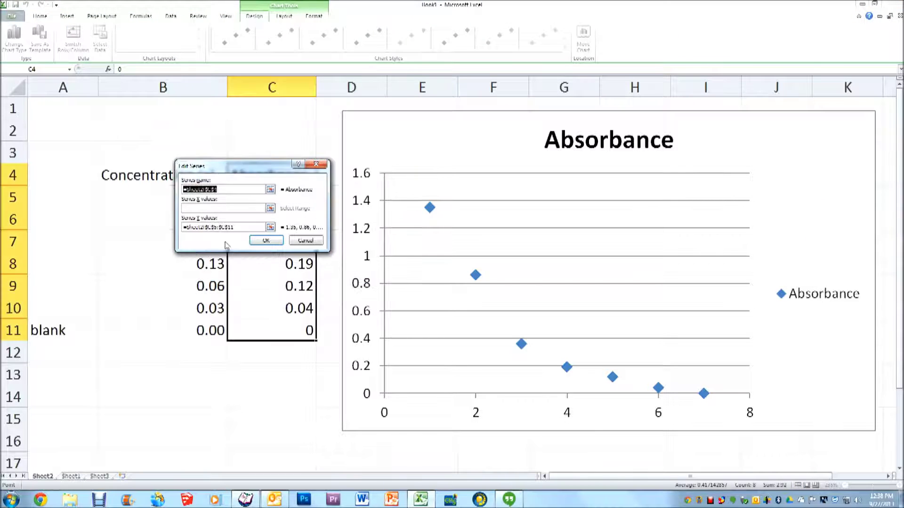
pyautogui.moveTo(273, 169); pyautogui.dragTo(469, 163)
pyautogui.click(466, 202)
pyautogui.moveTo(194, 199); pyautogui.dragTo(218, 329)
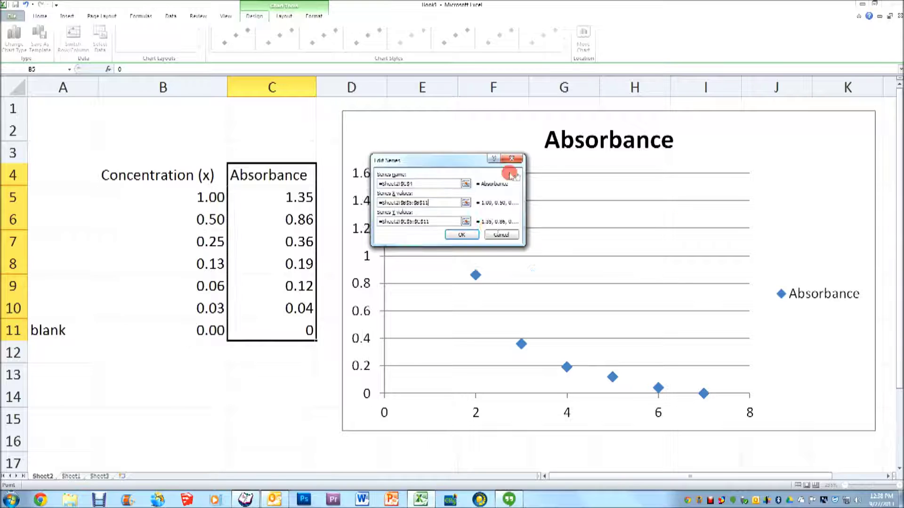
pyautogui.click(457, 238)
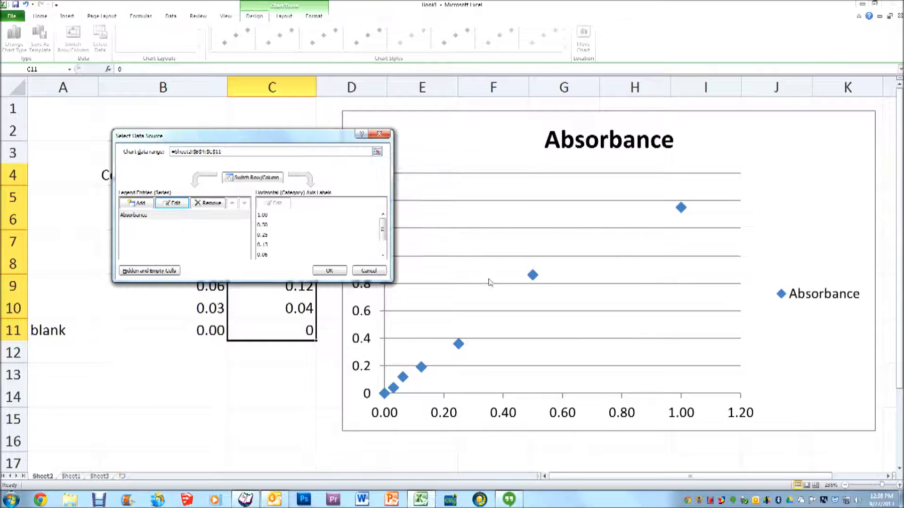
pyautogui.click(329, 271)
# Try a logarithmic trendline on the Absorbance series, abandoning it after the zero-value warning
pyautogui.rightClick(531, 275)
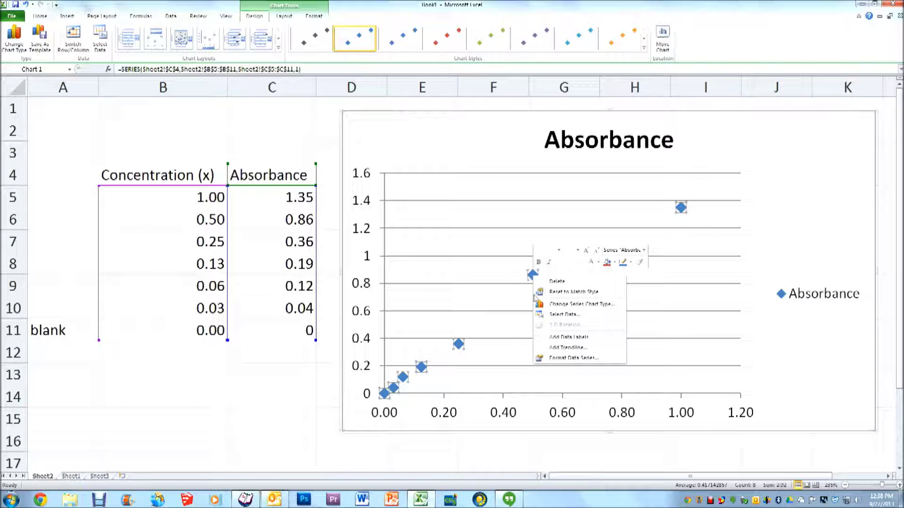
pyautogui.click(581, 347)
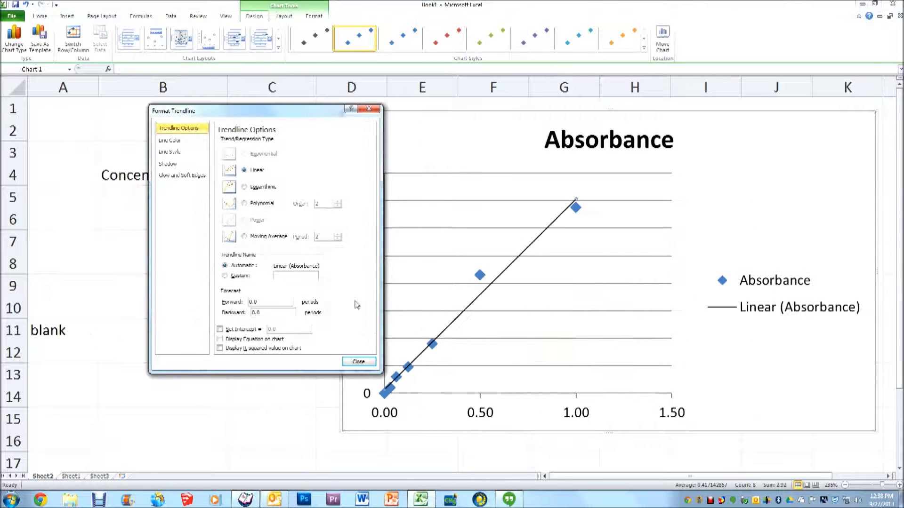
pyautogui.click(245, 188)
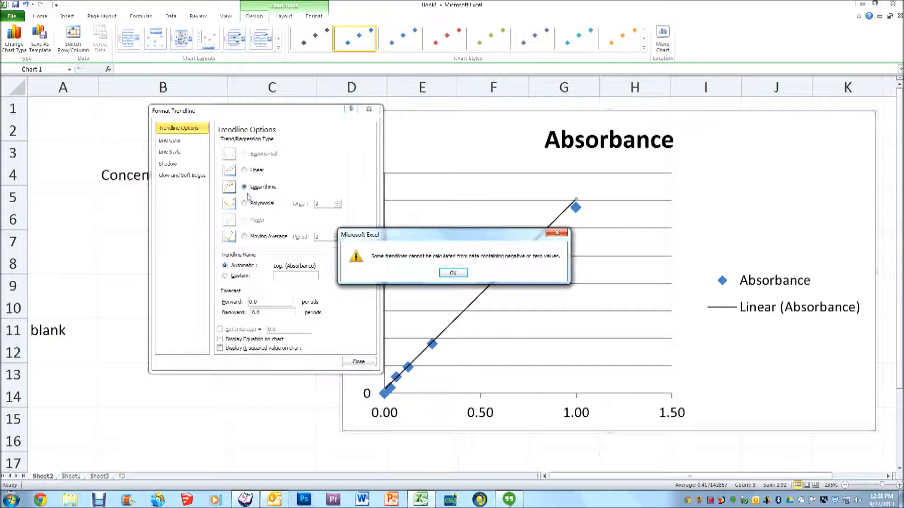
pyautogui.click(453, 273)
pyautogui.click(359, 361)
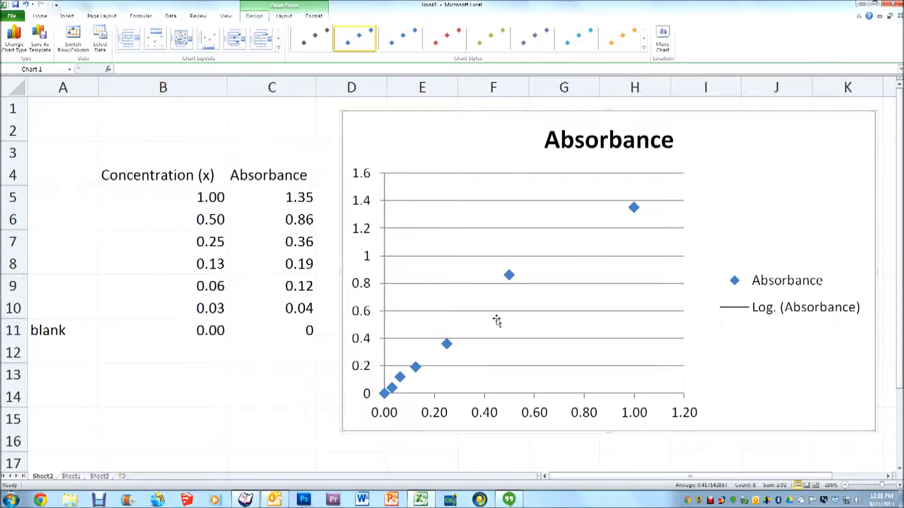
# Add a polynomial trendline displaying its equation and R² = 0.9942, after comparing with linear
pyautogui.click(510, 277)
pyautogui.rightClick(510, 277)
pyautogui.click(540, 348)
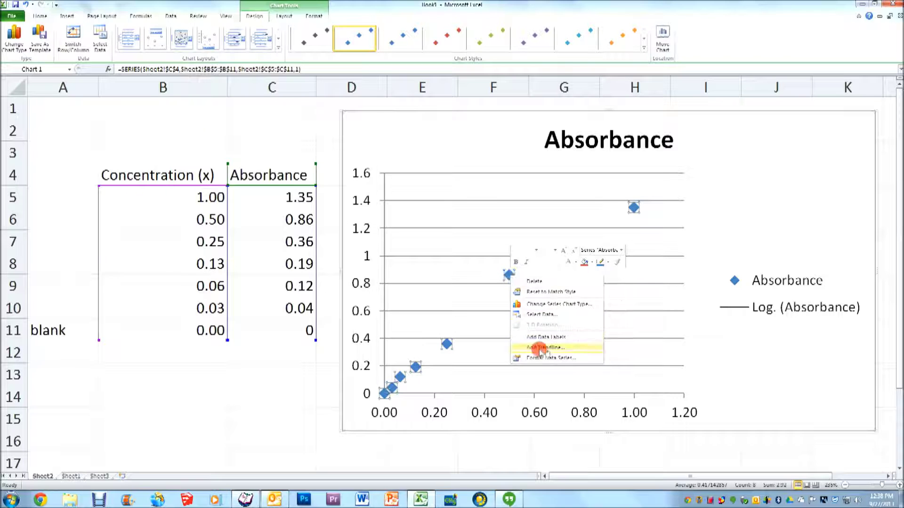
pyautogui.click(241, 204)
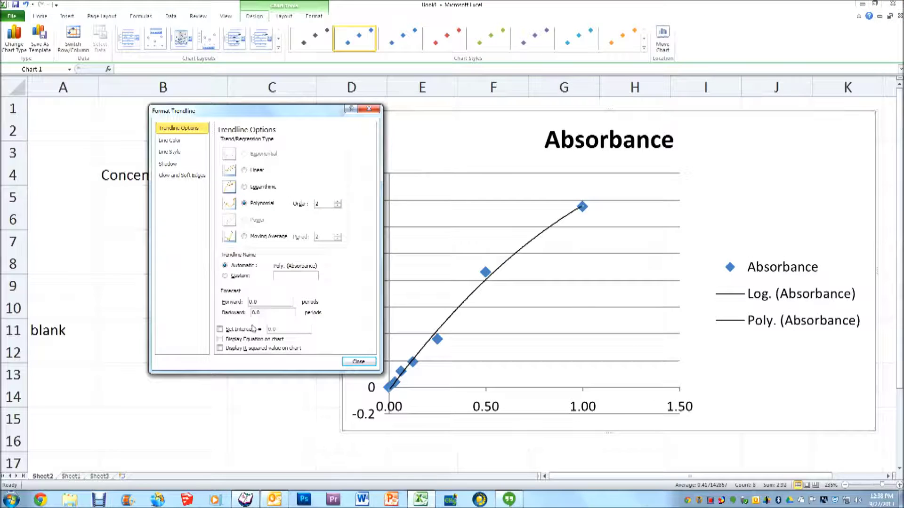
pyautogui.click(219, 348)
pyautogui.click(219, 339)
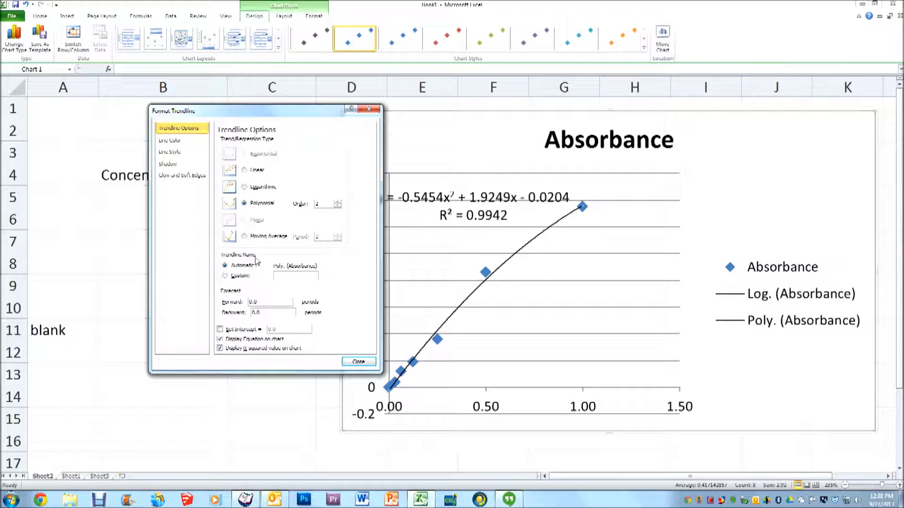
pyautogui.click(245, 170)
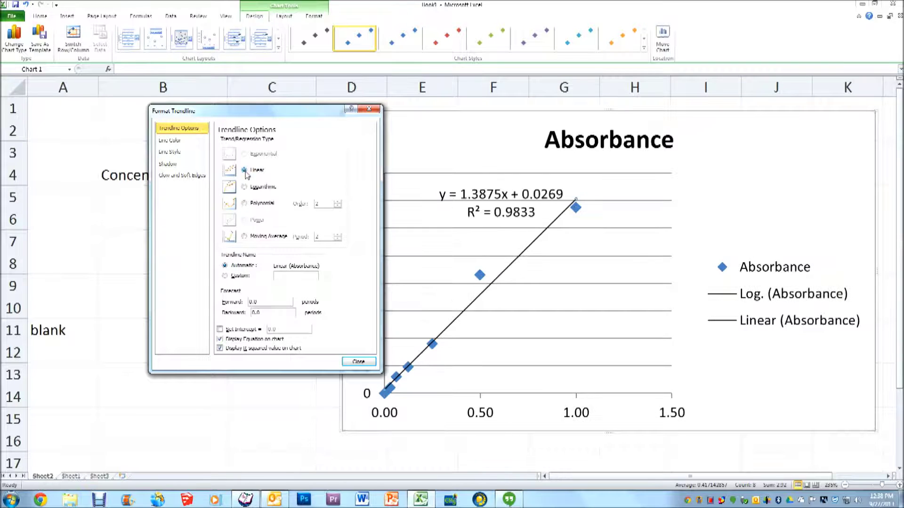
pyautogui.click(245, 203)
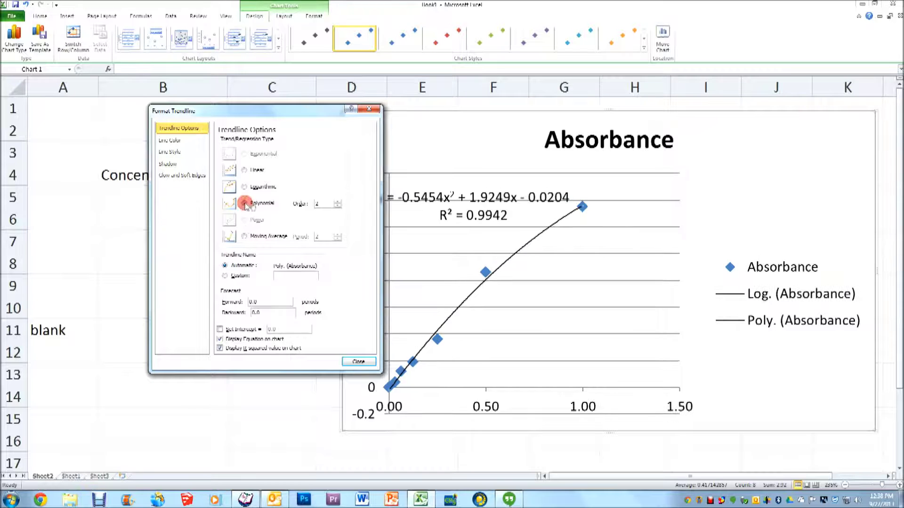
pyautogui.click(359, 361)
pyautogui.click(500, 223)
# Drag the trendline equation down beside the curve and delete the chart legend
pyautogui.moveTo(507, 226); pyautogui.dragTo(681, 279)
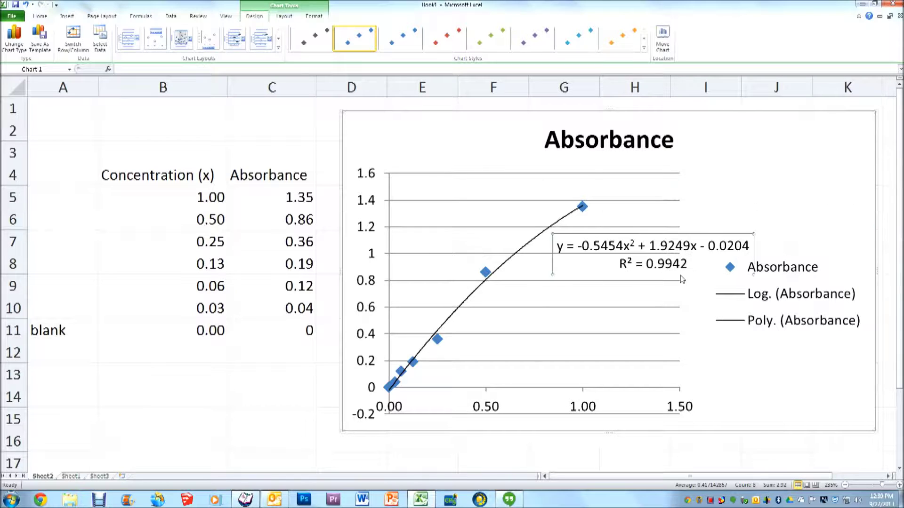
pyautogui.click(799, 264)
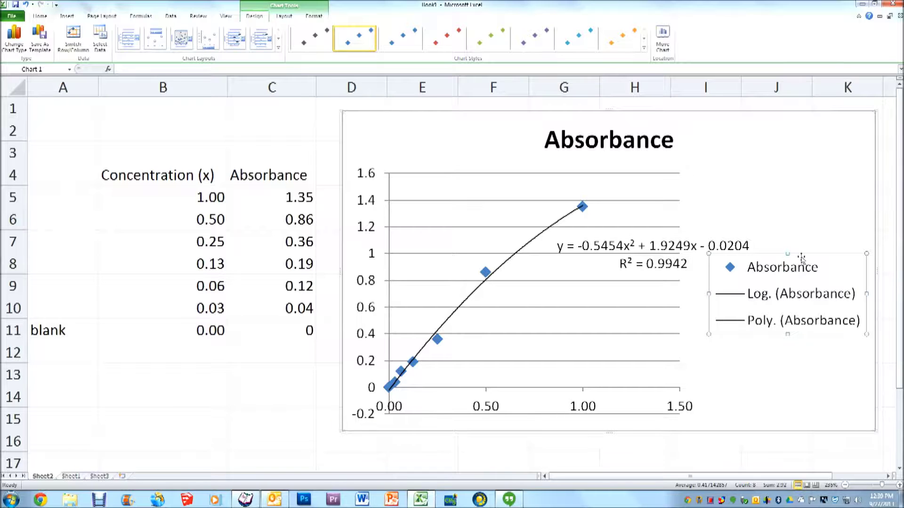
pyautogui.press('Delete')
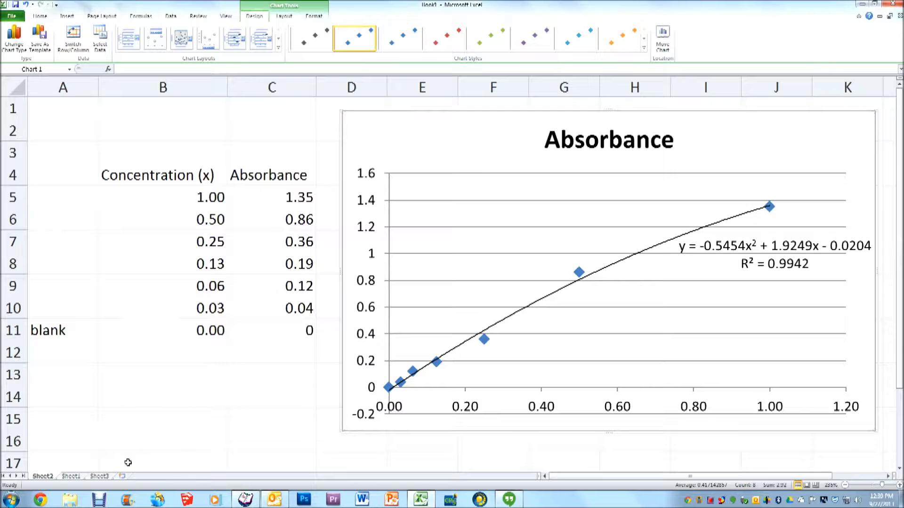
# On Sheet1, review unknown absorbance 0.46 and equation 0.46=-0.8665x^2+2.2325x+0.0498 to solve x
pyautogui.click(70, 476)
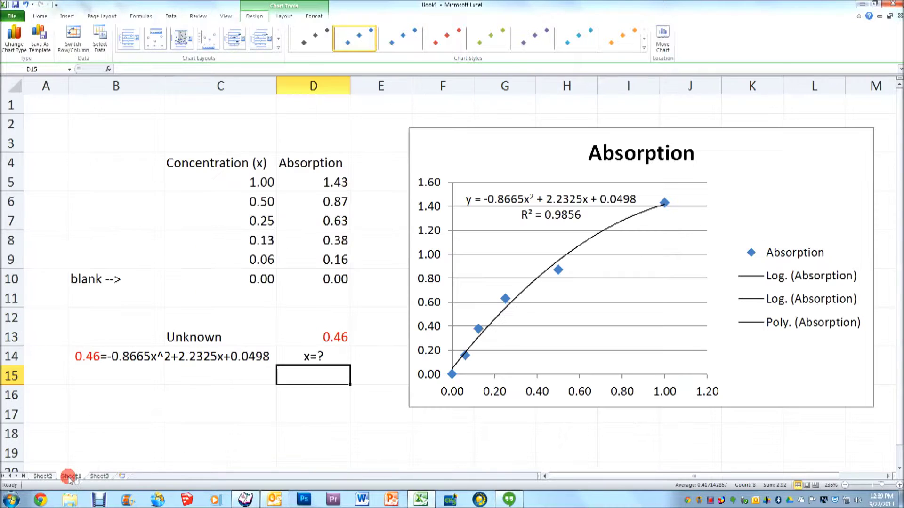
pyautogui.click(252, 343)
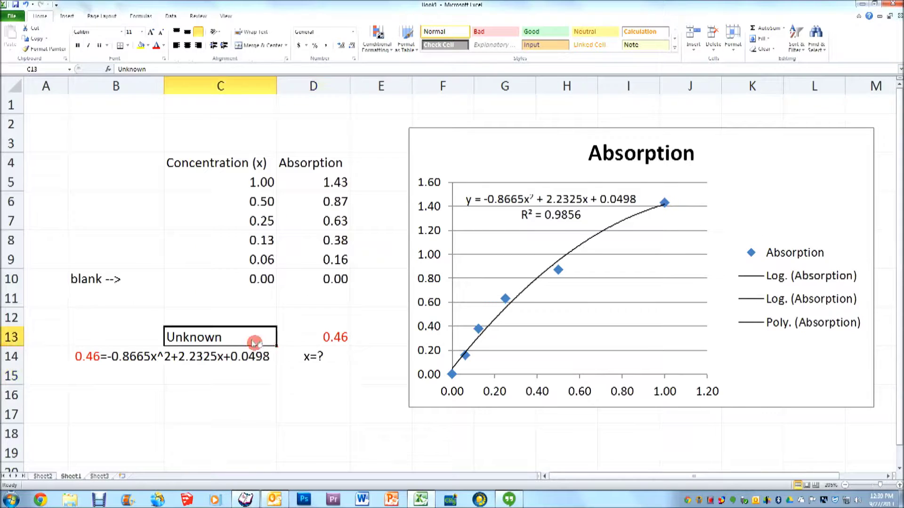
pyautogui.click(298, 350)
pyautogui.click(296, 334)
pyautogui.click(252, 334)
pyautogui.click(298, 332)
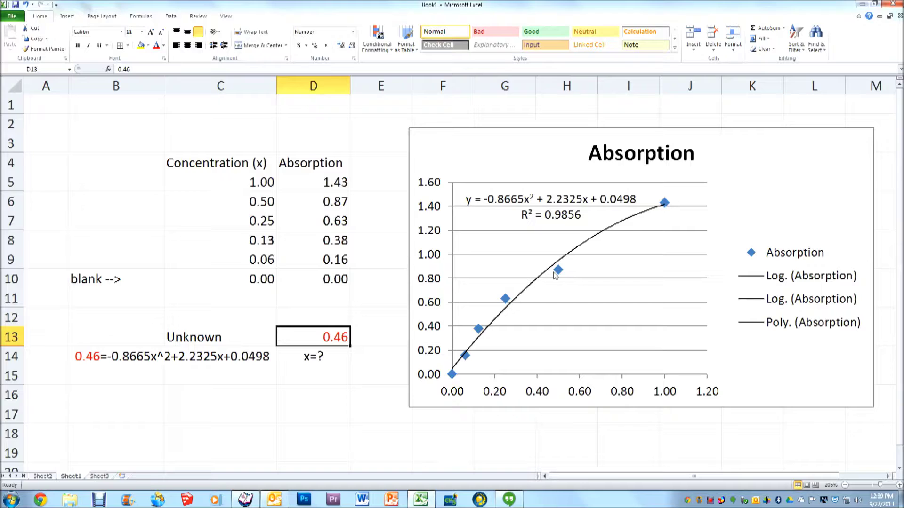
pyautogui.click(172, 361)
pyautogui.click(549, 207)
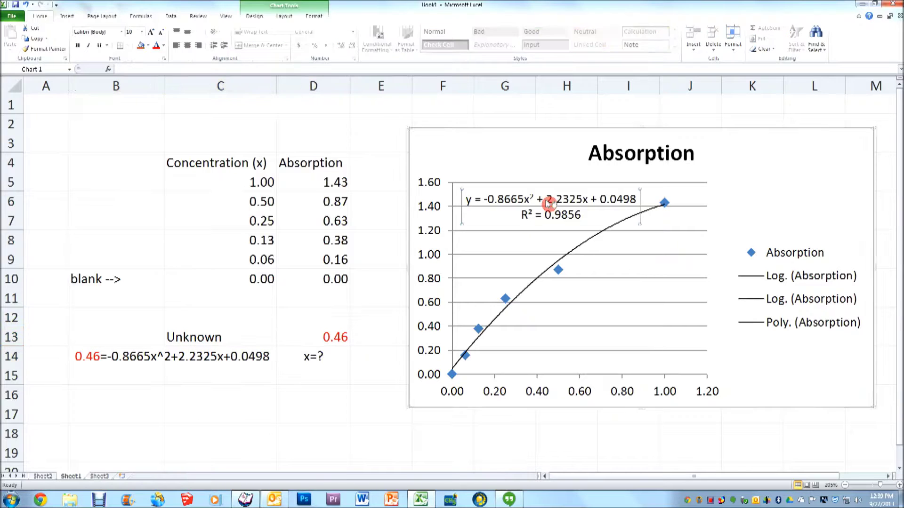
pyautogui.click(85, 357)
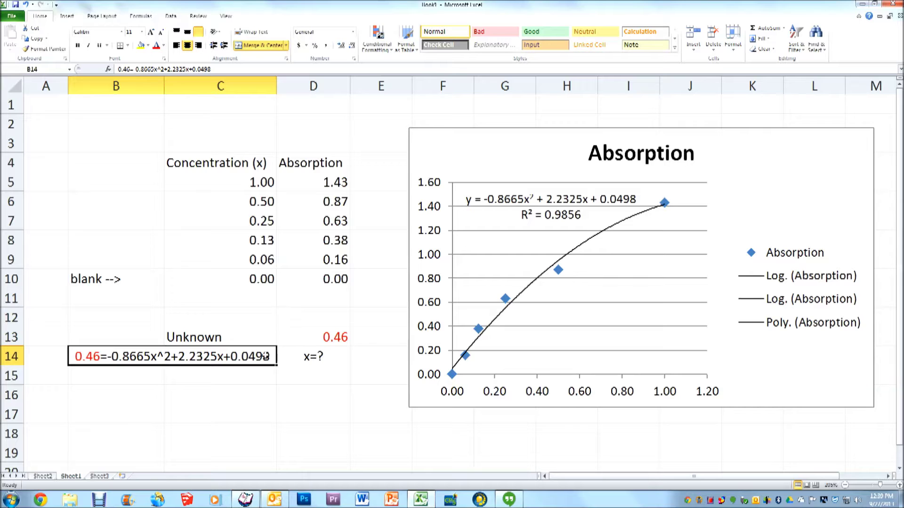
pyautogui.click(322, 354)
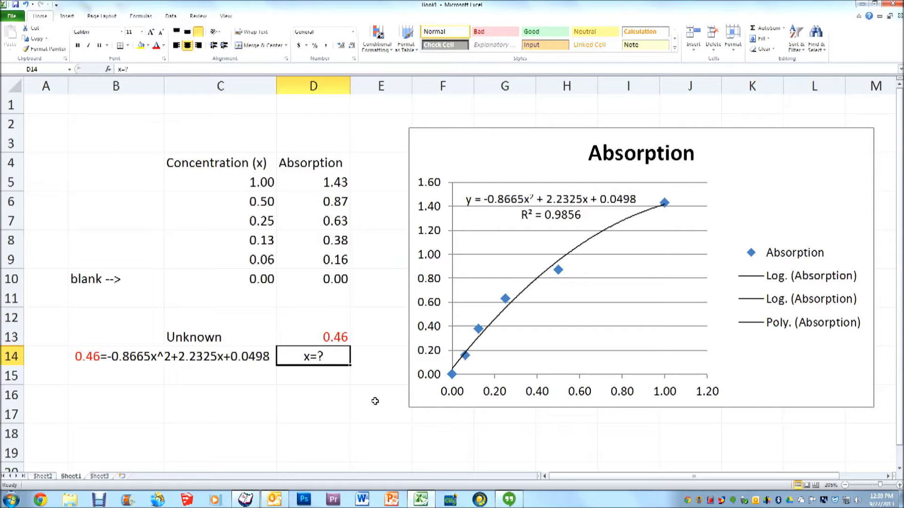